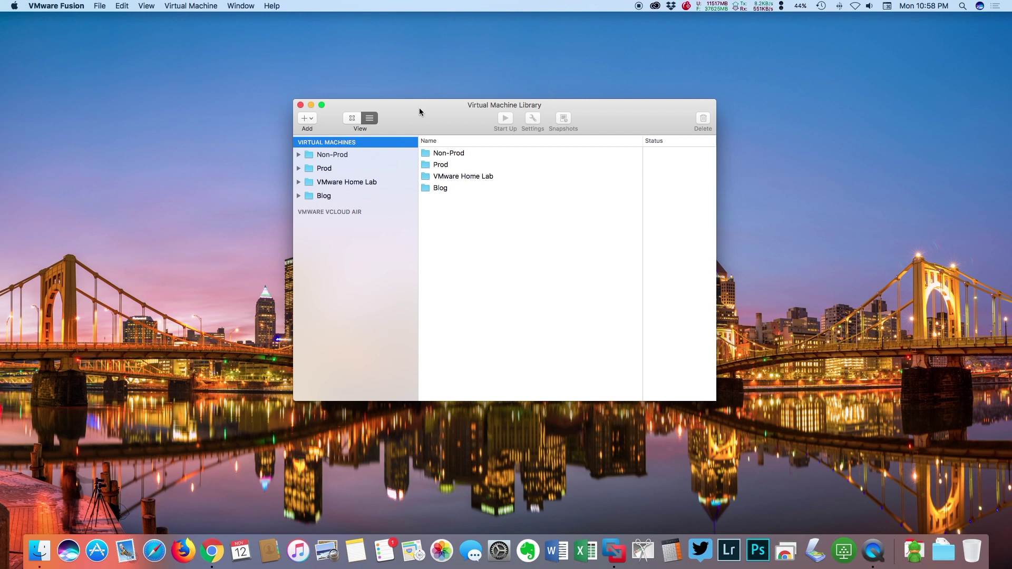
Step: Check which version of VMware Fusion is installed and close the version information
click(92, 6)
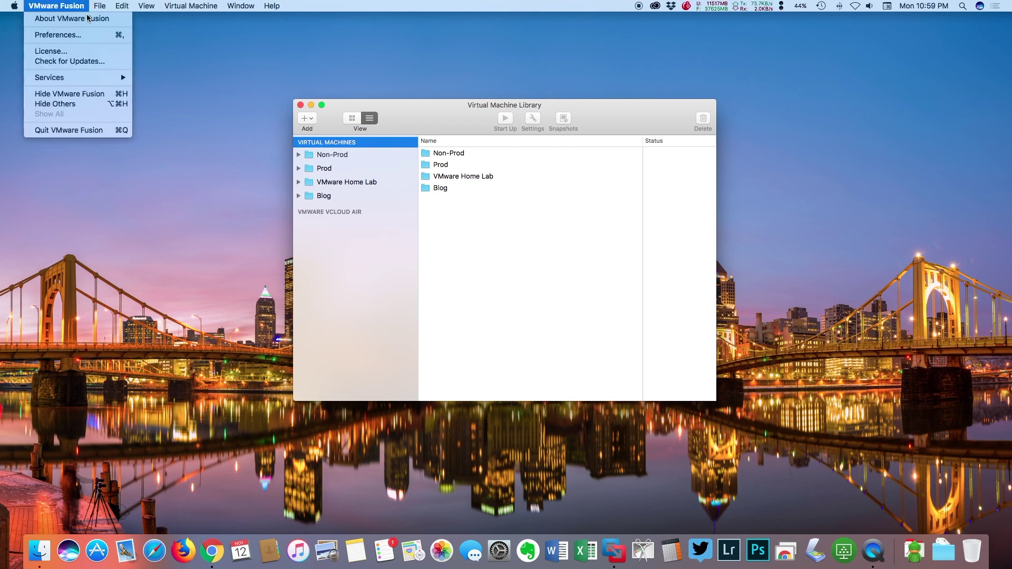
click(95, 22)
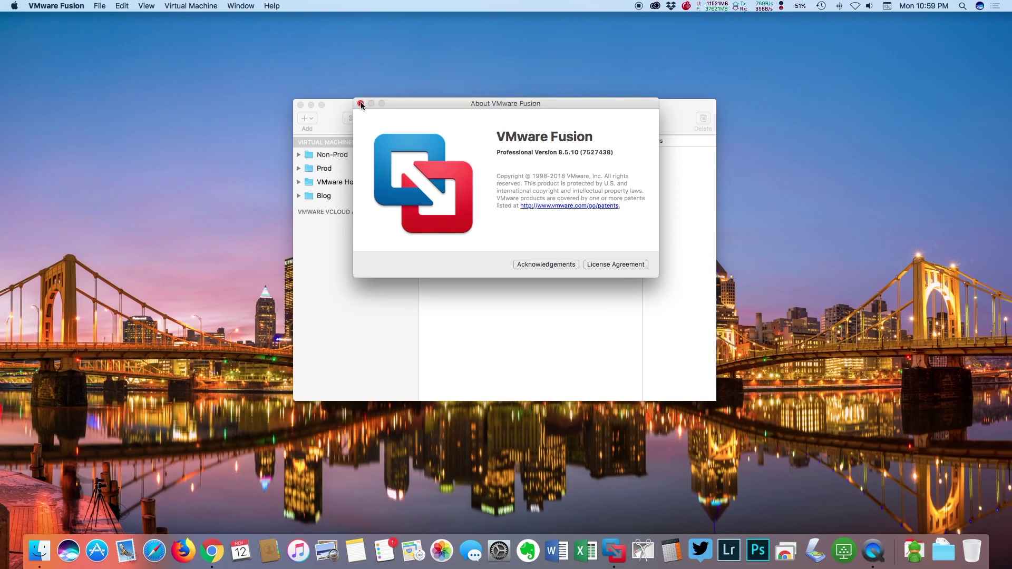
click(288, 13)
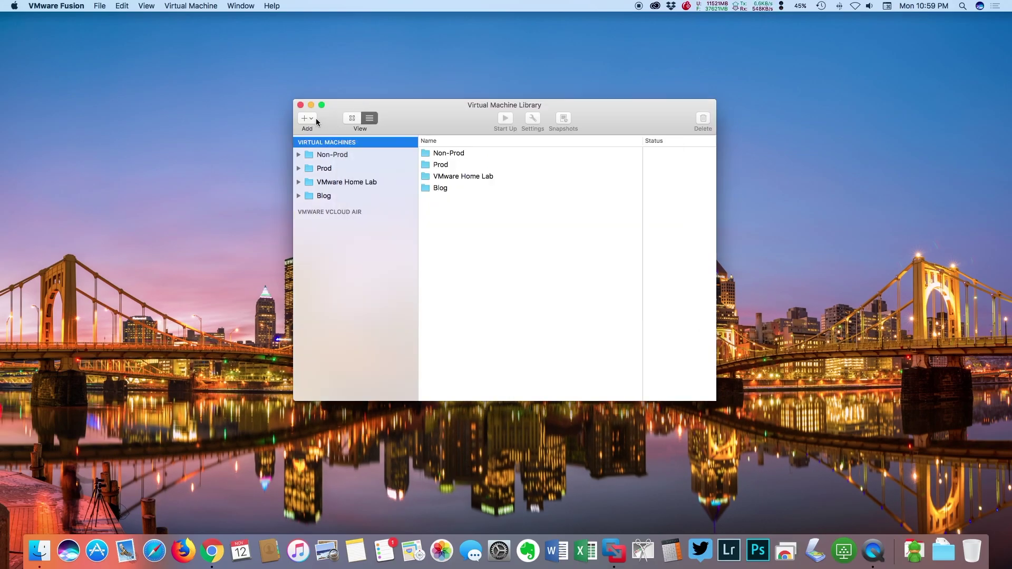
Step: Set up a new custom virtual machine with Windows Server 2012 as its operating system, keeping the default disk choice
click(316, 122)
click(319, 138)
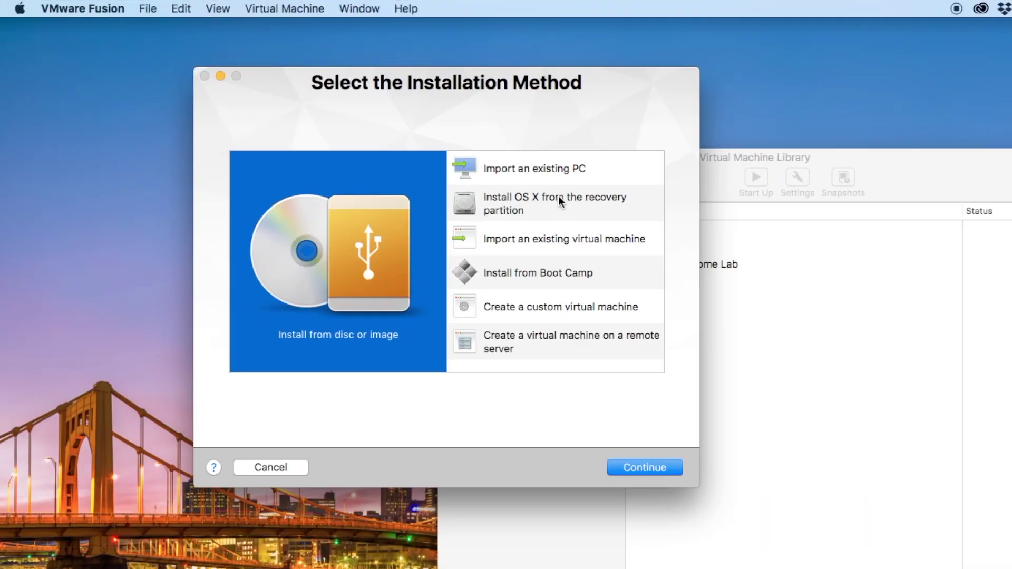
click(579, 311)
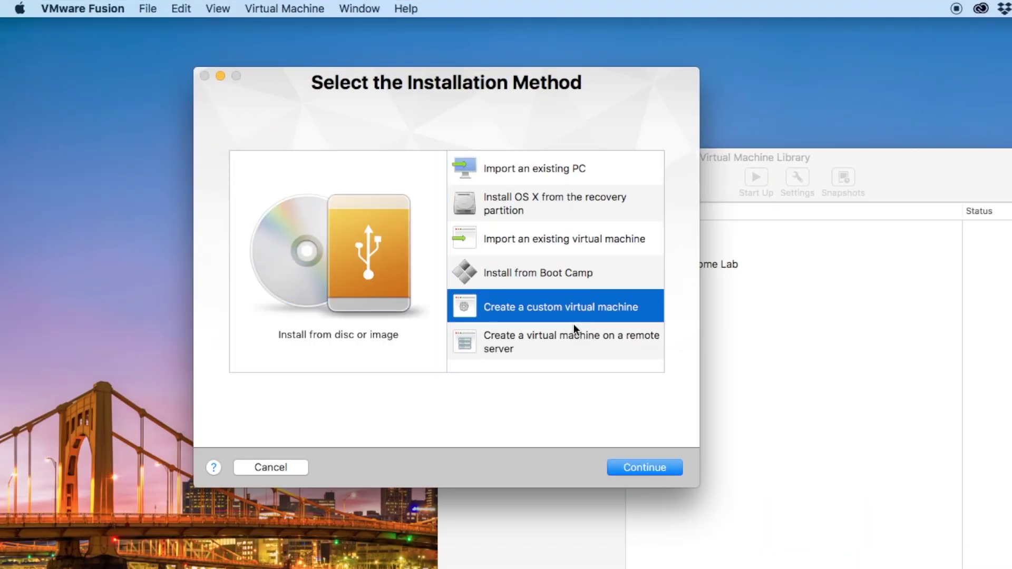
click(645, 470)
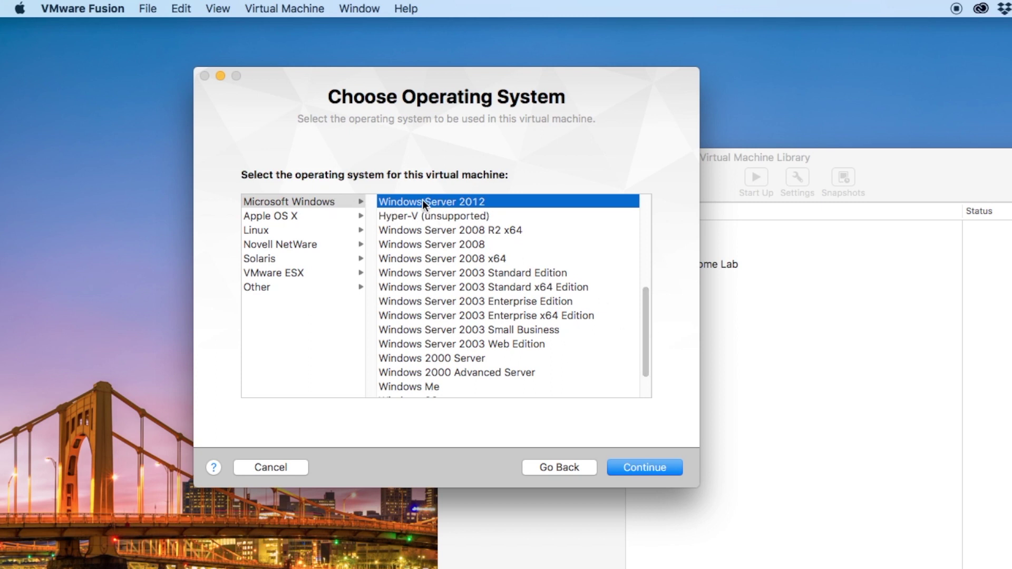
click(637, 467)
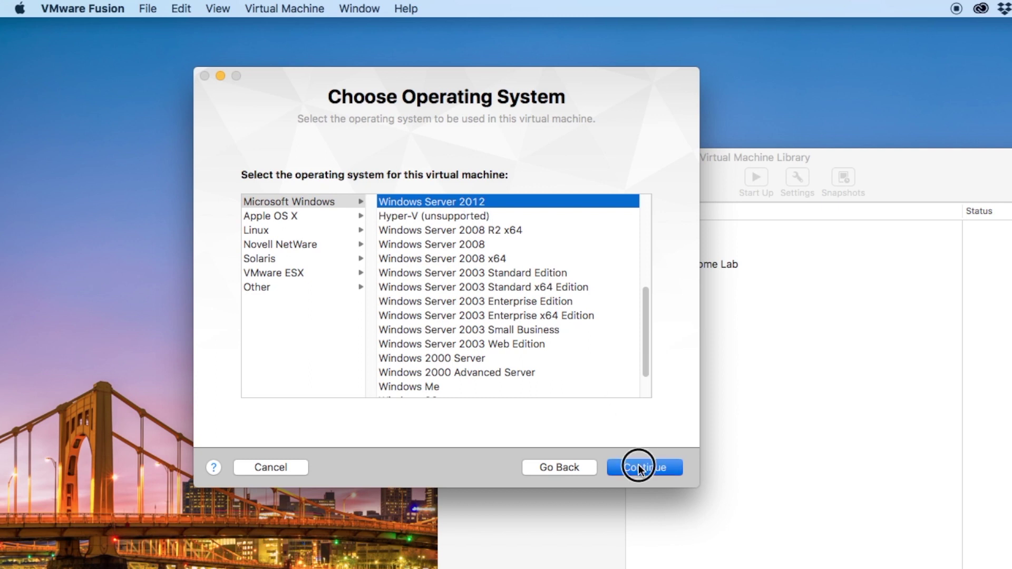
click(639, 466)
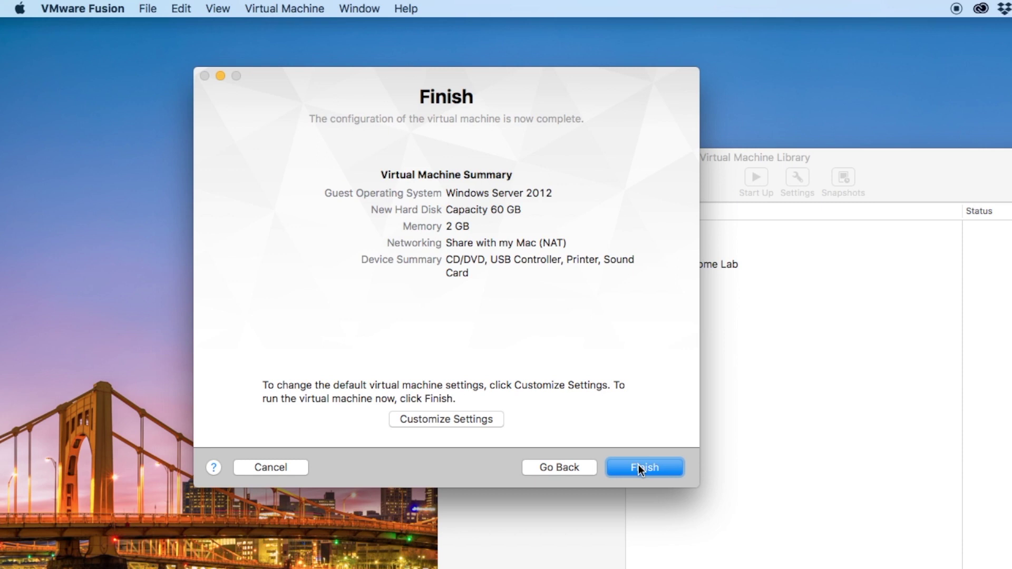
Step: Finish the setup and save the virtual machine as Windows Server 2012 in the Virtual Machines (SSD) folder
click(639, 468)
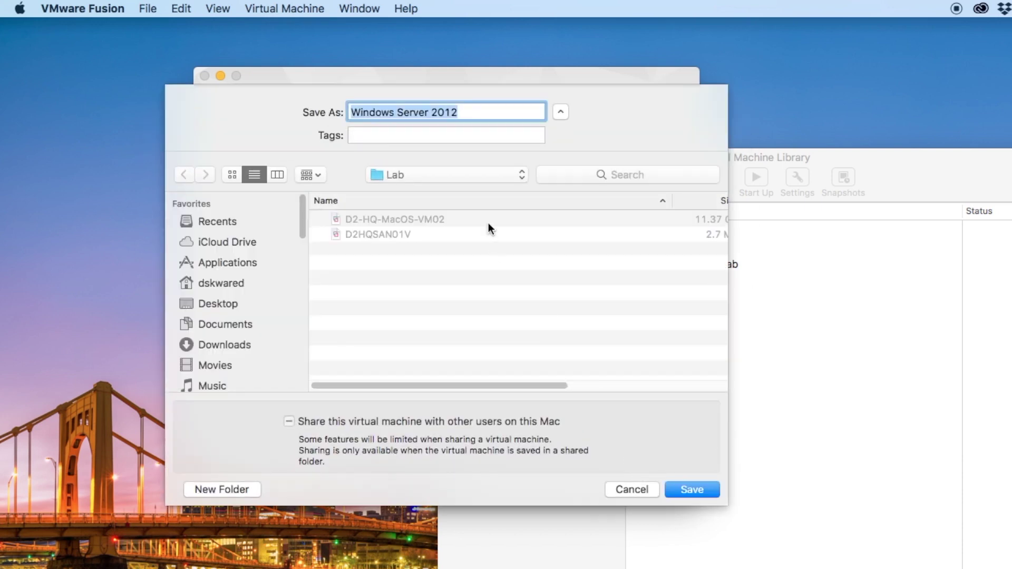
click(481, 175)
click(482, 194)
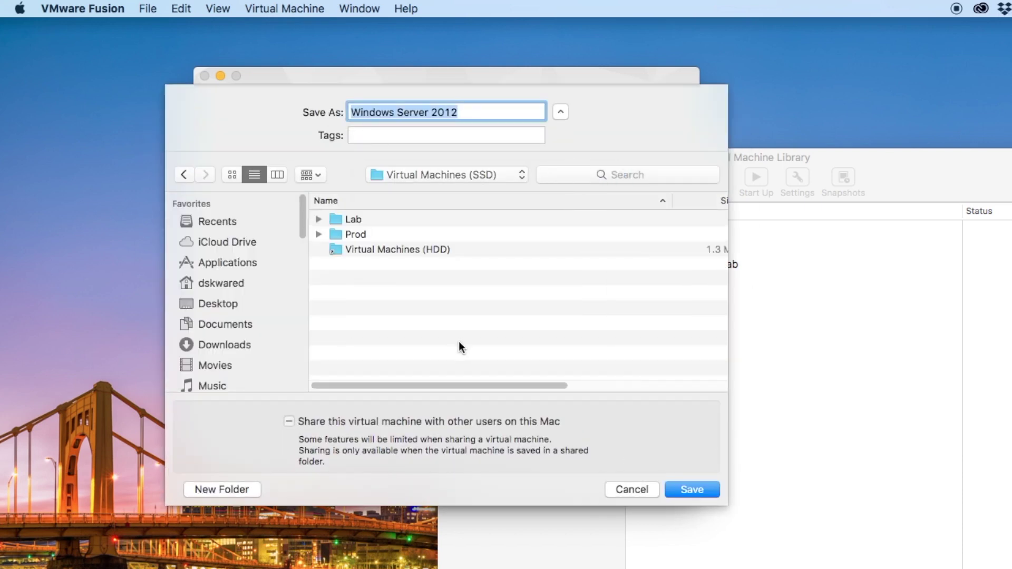
click(681, 490)
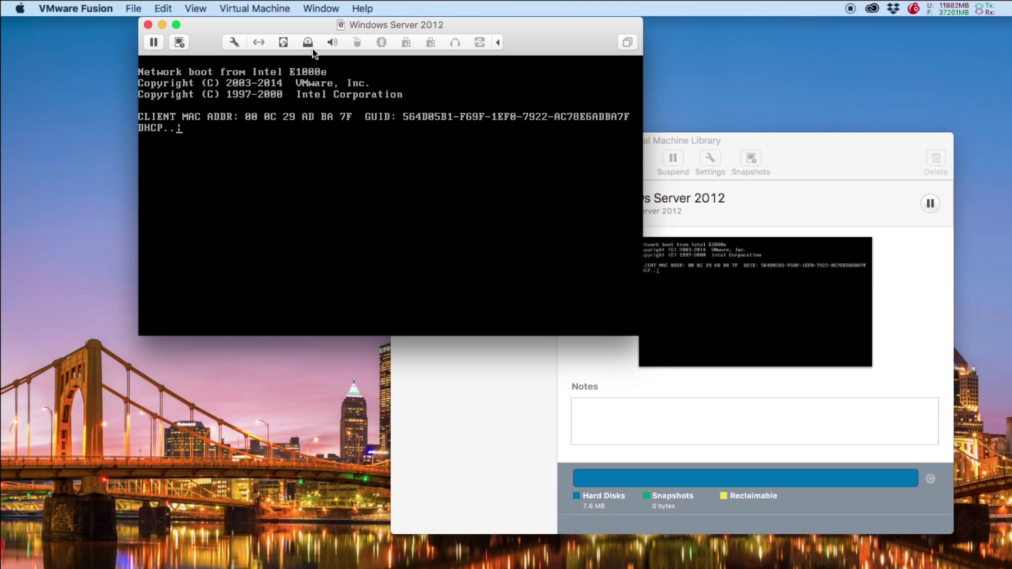
Step: Power off the Windows Server 2012 virtual machine and quit VMware Fusion
click(274, 6)
click(276, 74)
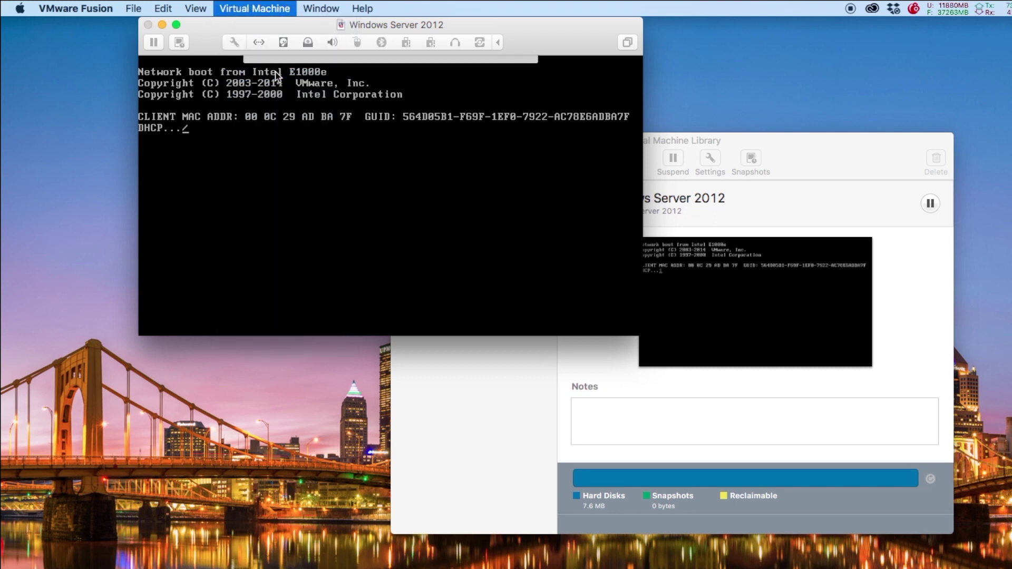
click(498, 151)
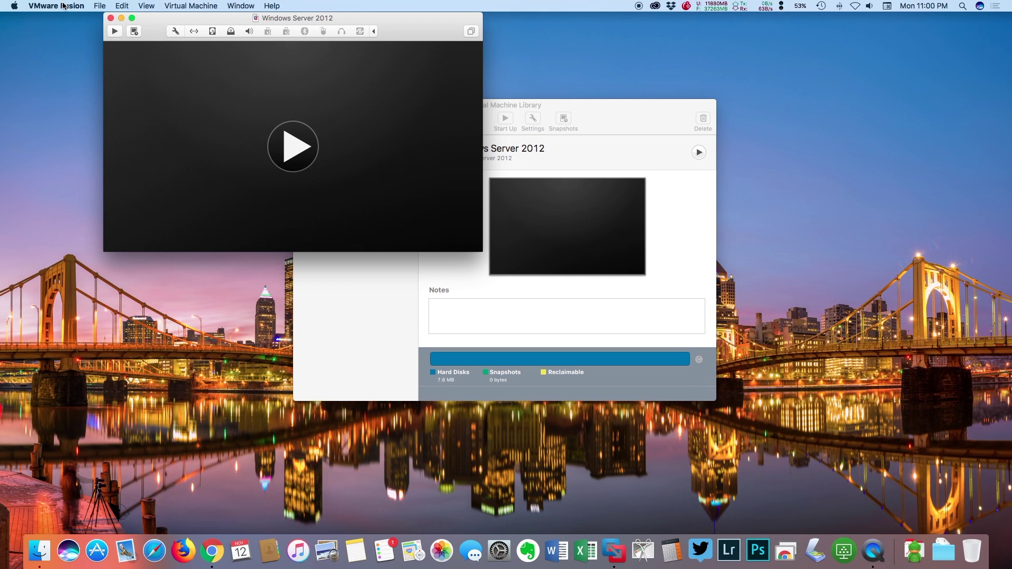
click(63, 7)
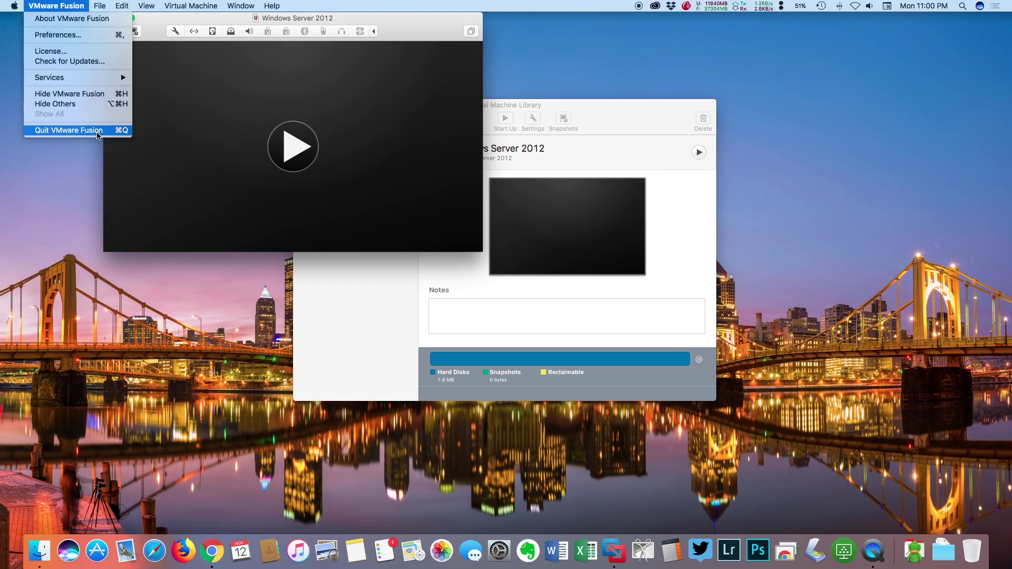
click(96, 133)
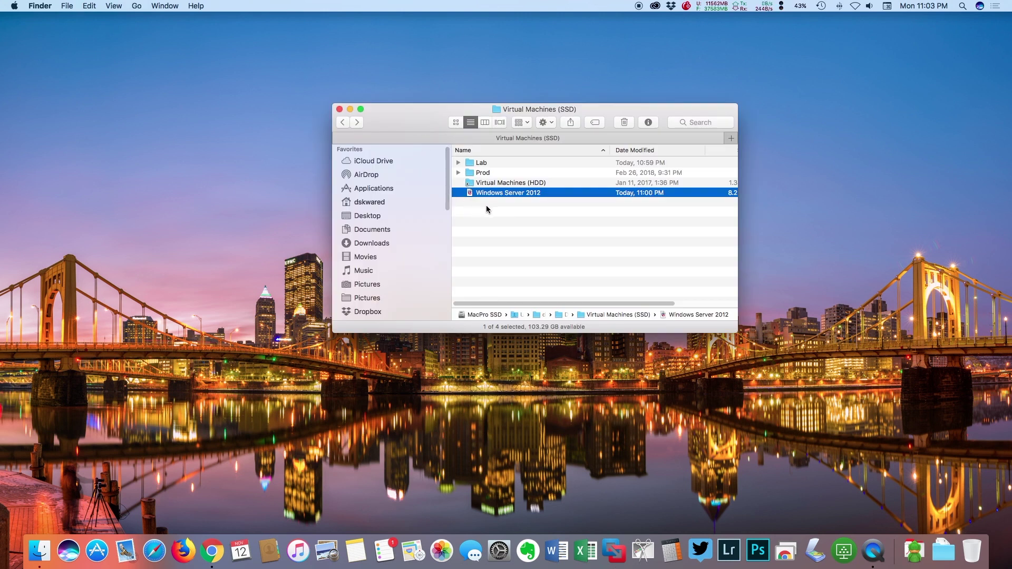
Step: Show the package contents of the Windows Server 2012 virtual machine and open Windows Server 2012.vmx in TextWrangler
right_click(489, 192)
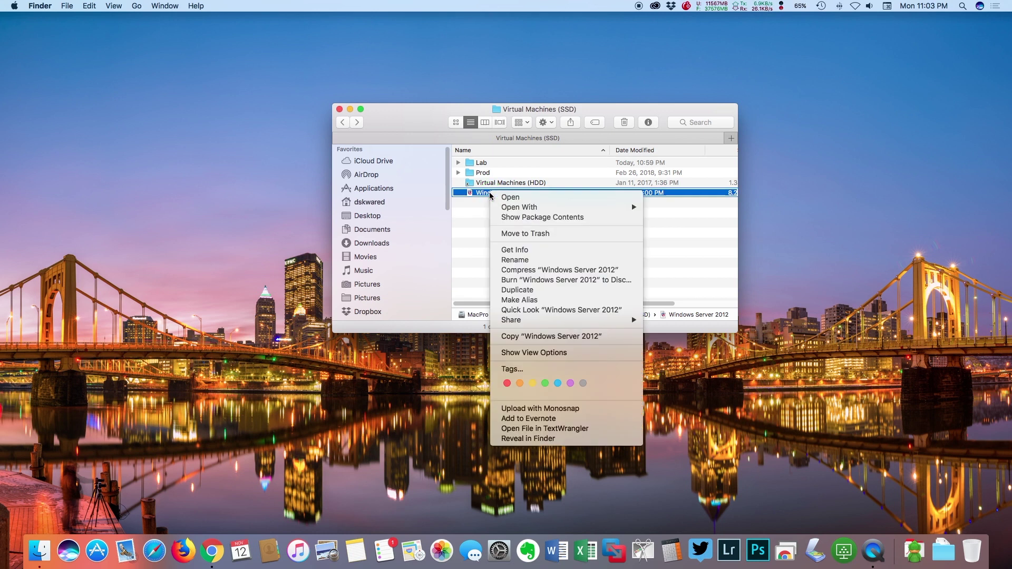
click(570, 218)
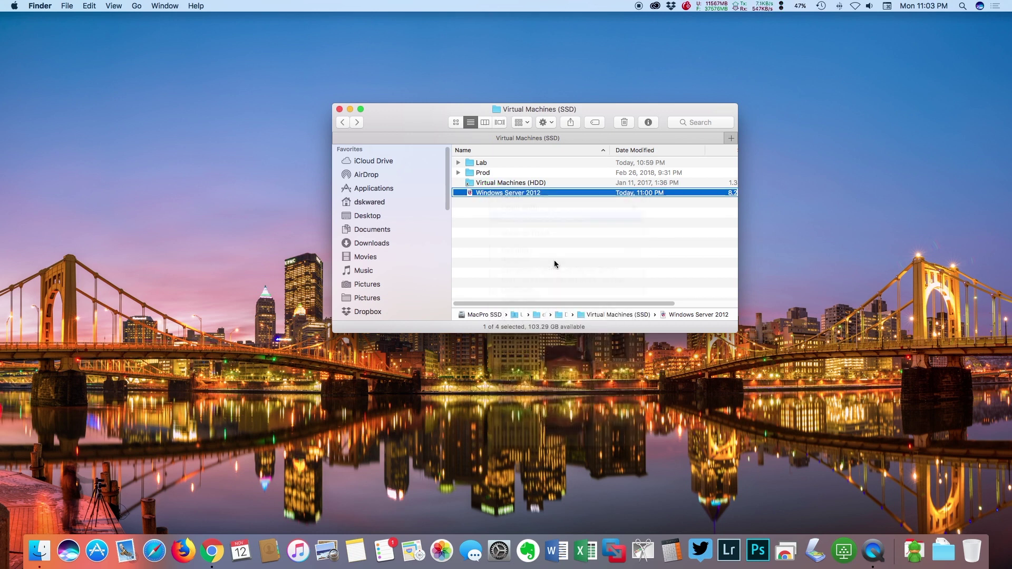
scroll(554, 262, up, 5)
scroll(554, 261, down, 5)
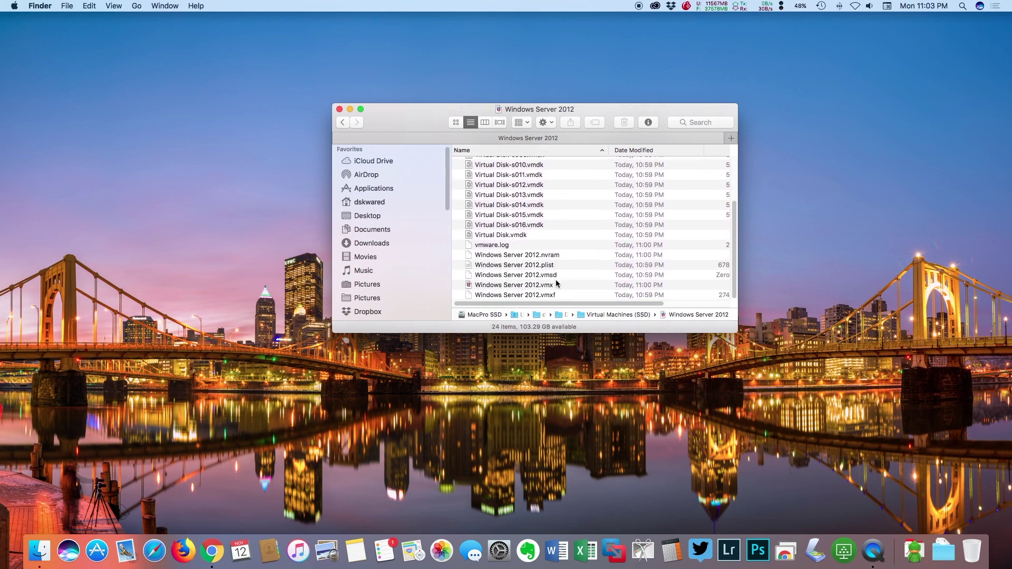
click(625, 286)
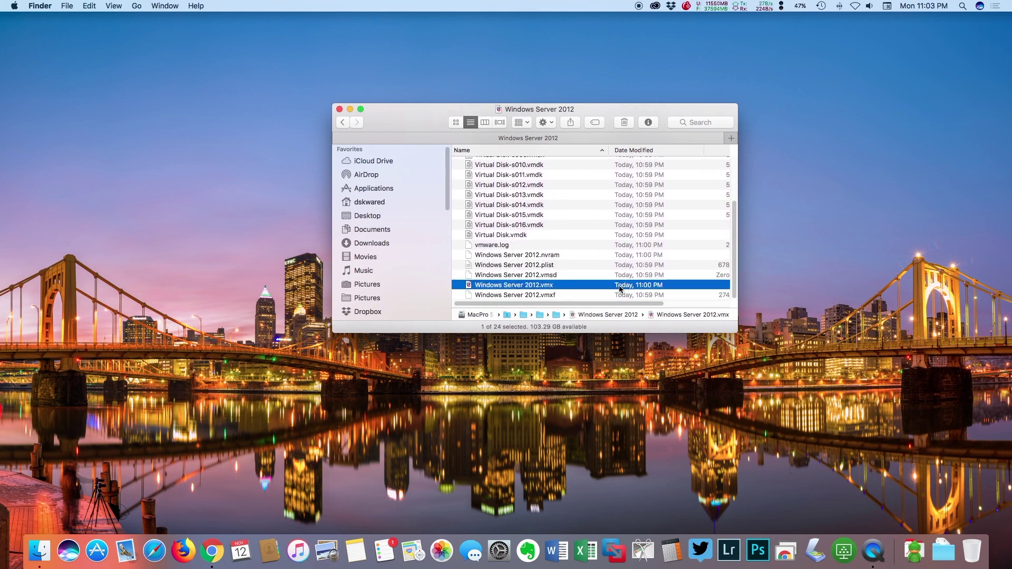
right_click(521, 287)
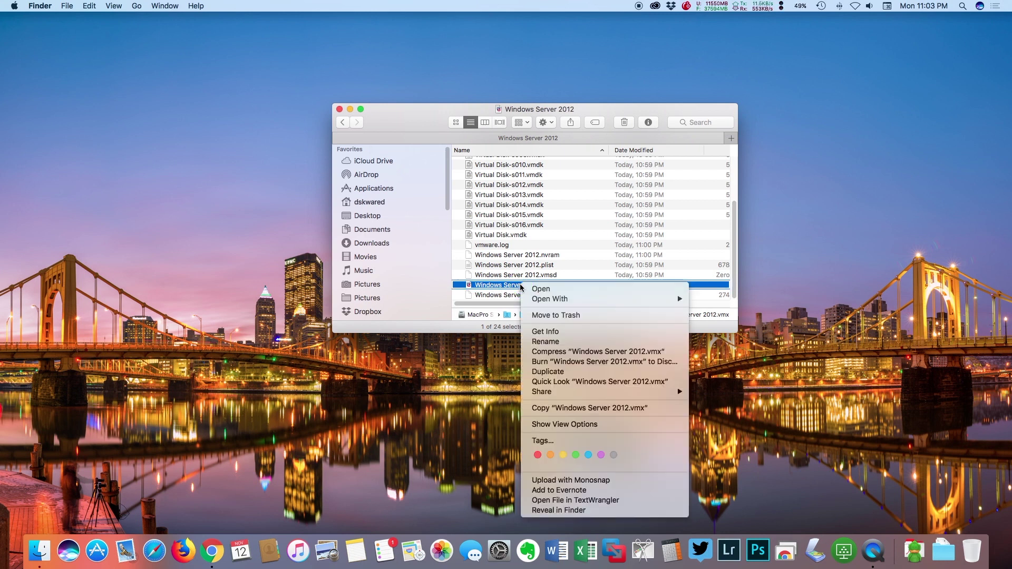
mouse_move(553, 301)
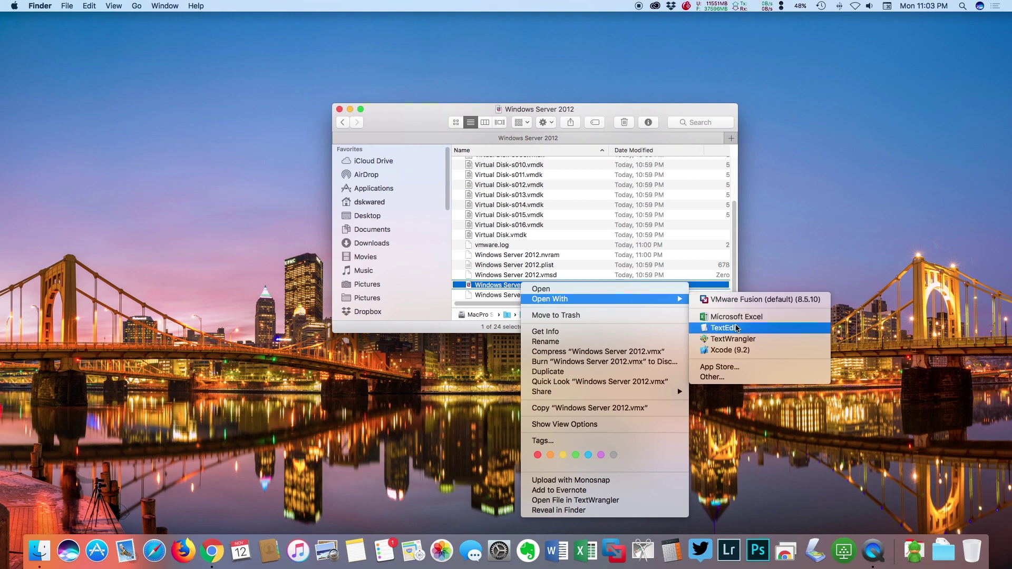
click(759, 343)
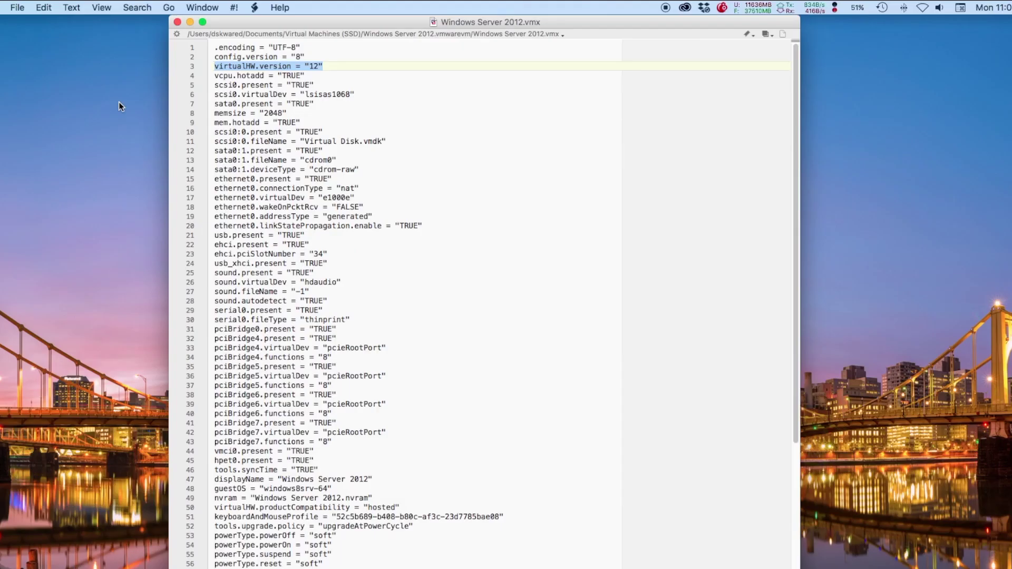
Step: Add the line firmware = "efi" below the virtualHW.version line, then save and close the file
click(330, 67)
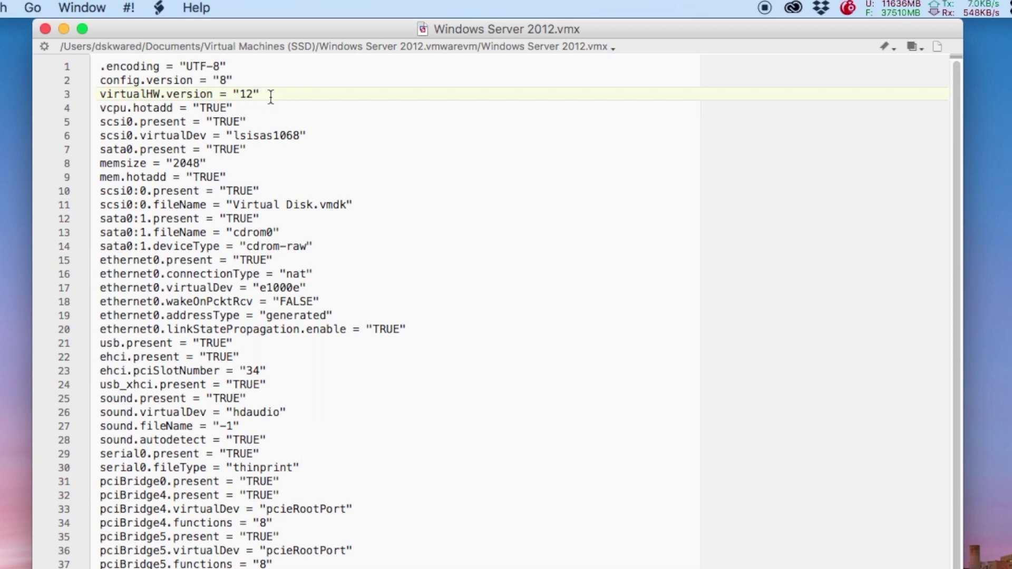
key(Return)
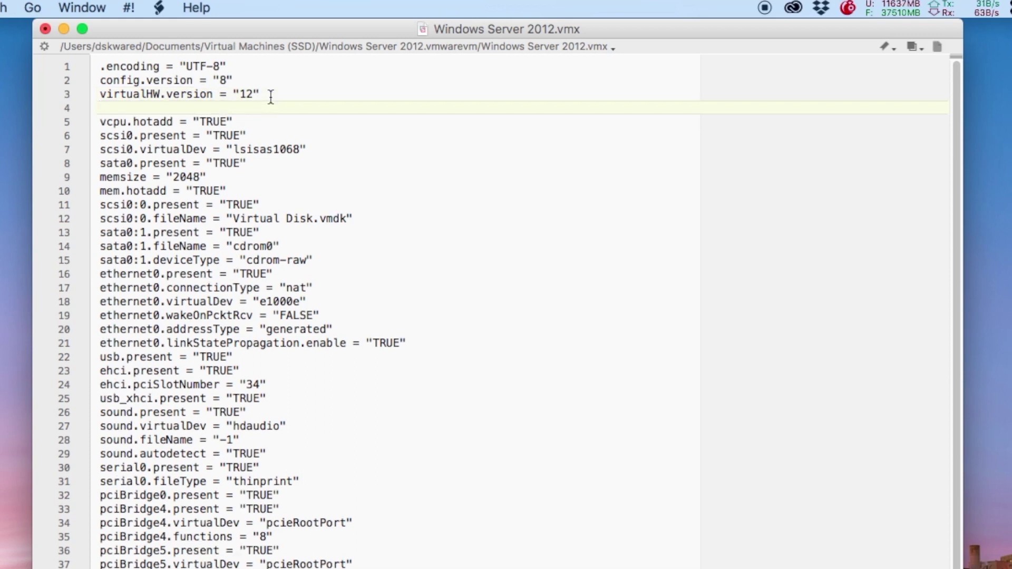
text(firmware)
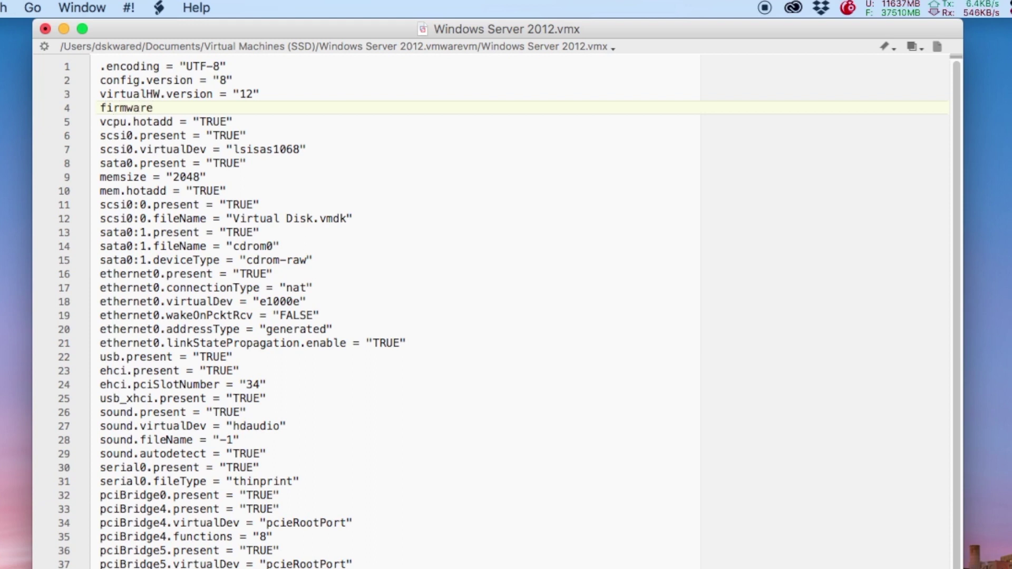
text( = "efi")
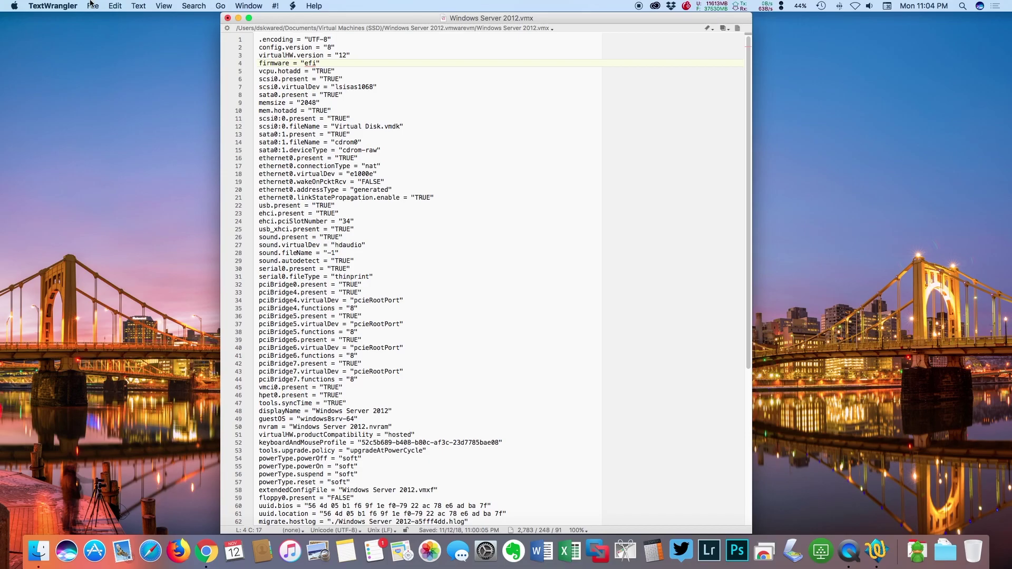
click(93, 6)
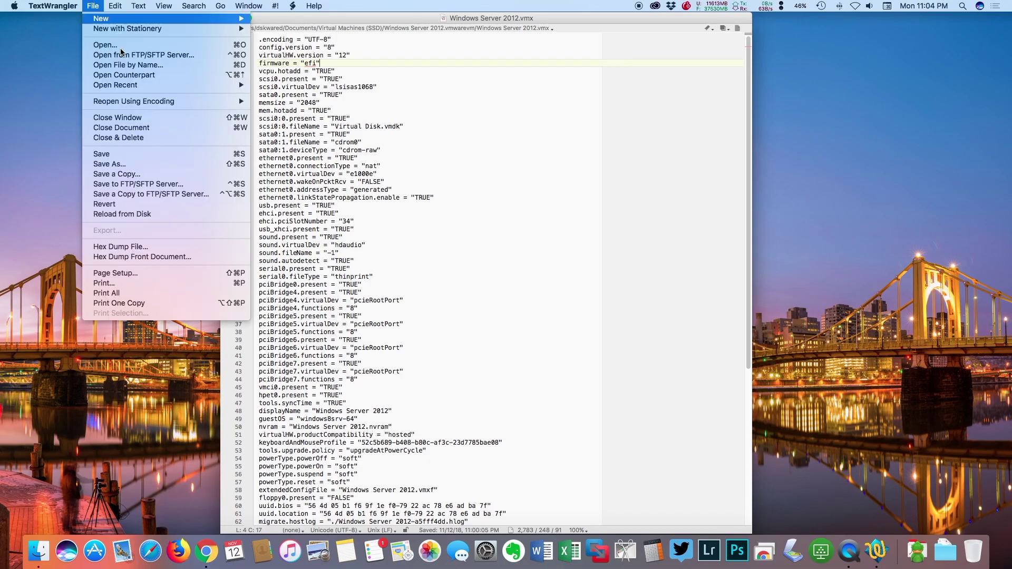
click(143, 153)
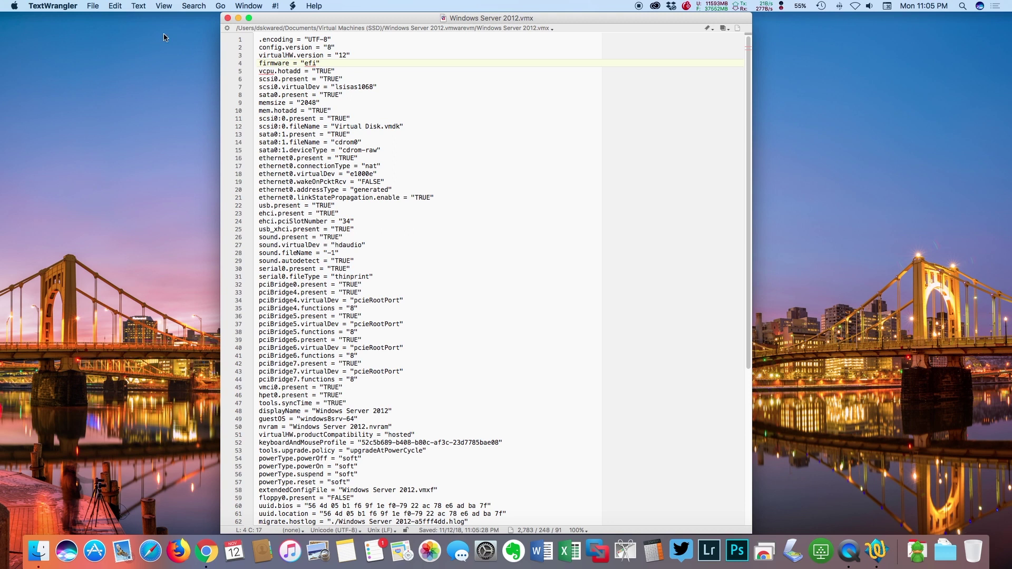
click(227, 18)
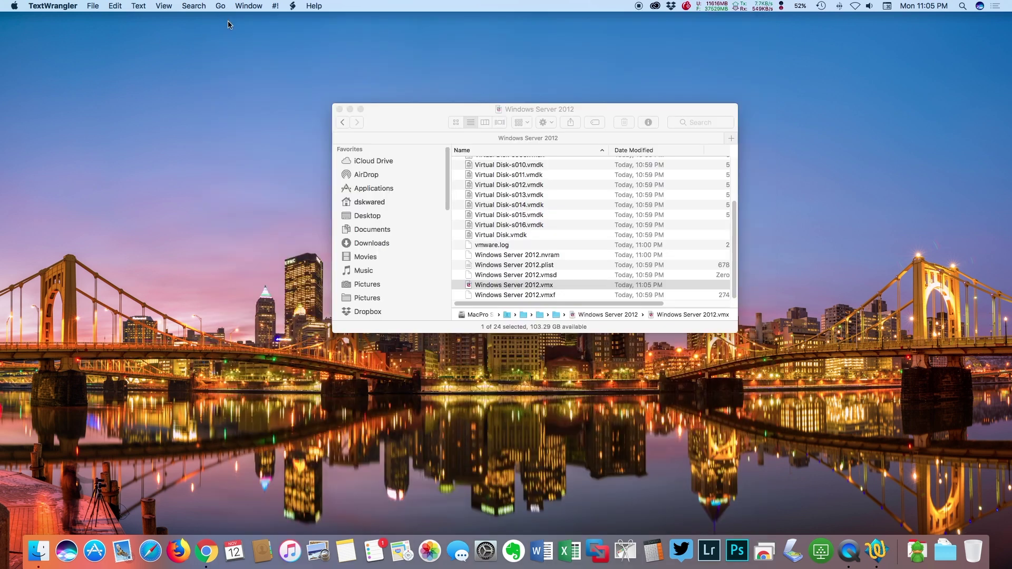
Step: Close the Finder window, reopen VMware Fusion and start up the Windows Server 2012 virtual machine
click(401, 117)
click(339, 110)
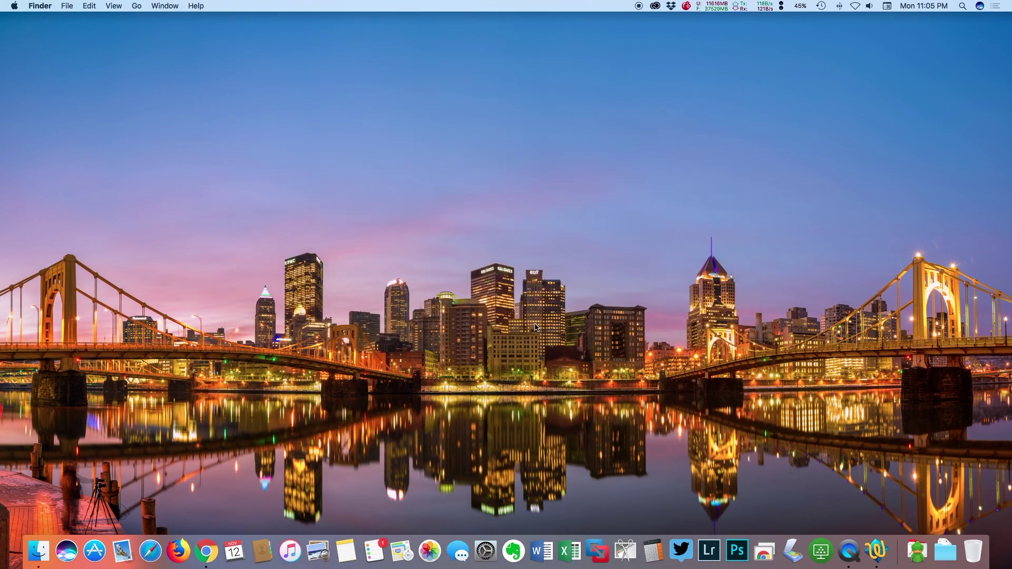
click(599, 557)
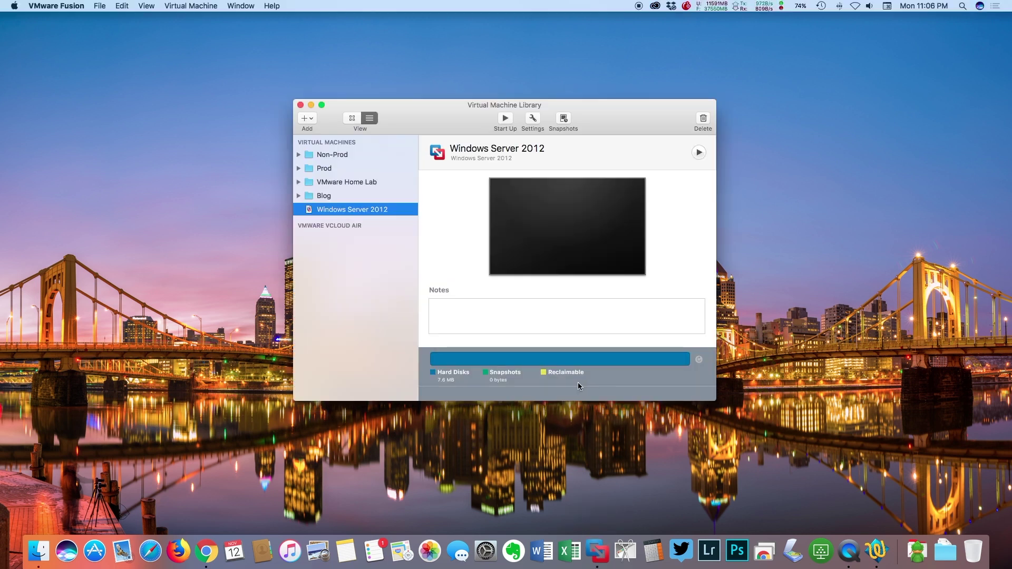
click(505, 119)
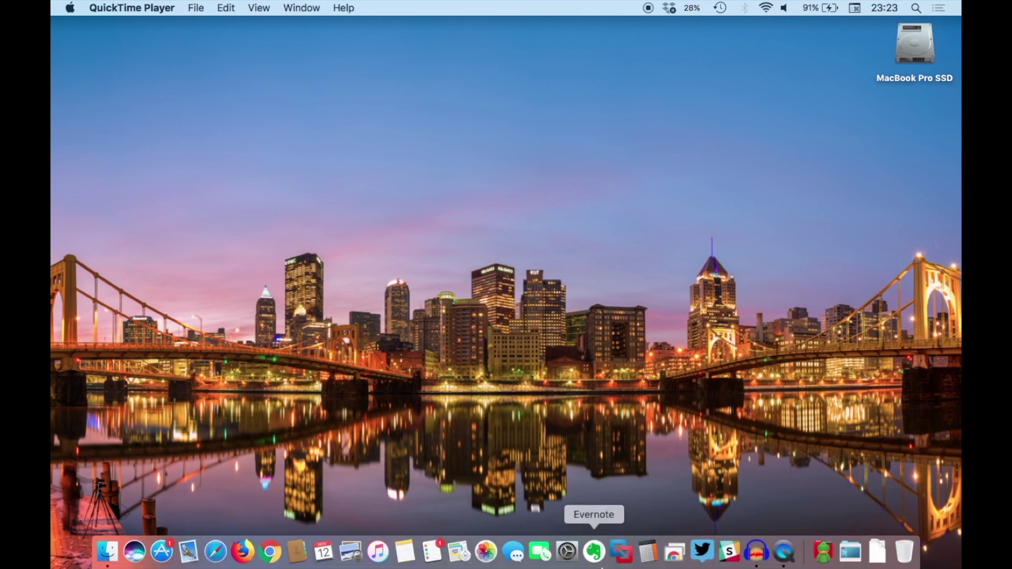
Step: Open VMware Fusion on the MacBook Pro, check its version and close the version information
click(620, 560)
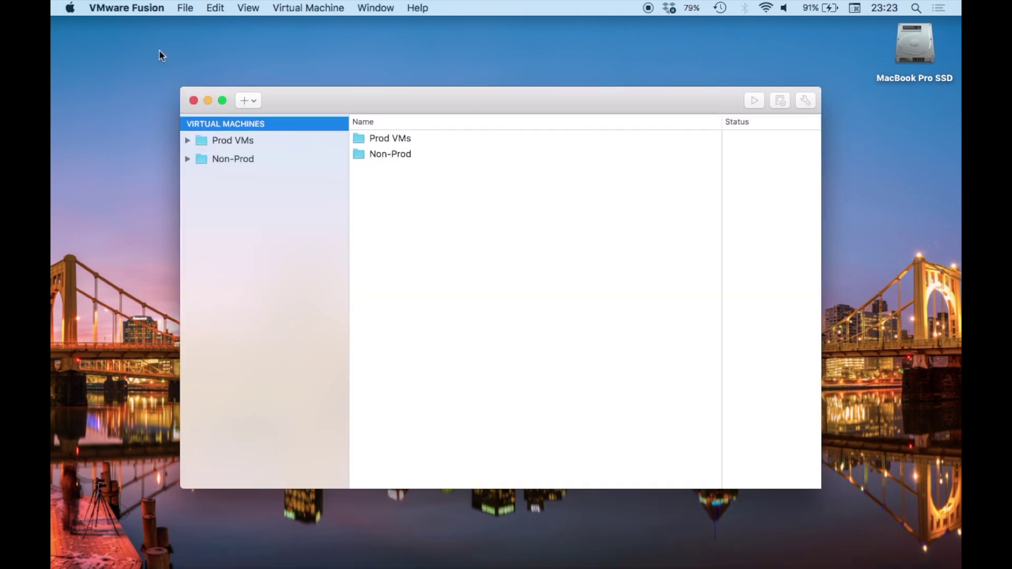
click(140, 8)
click(154, 27)
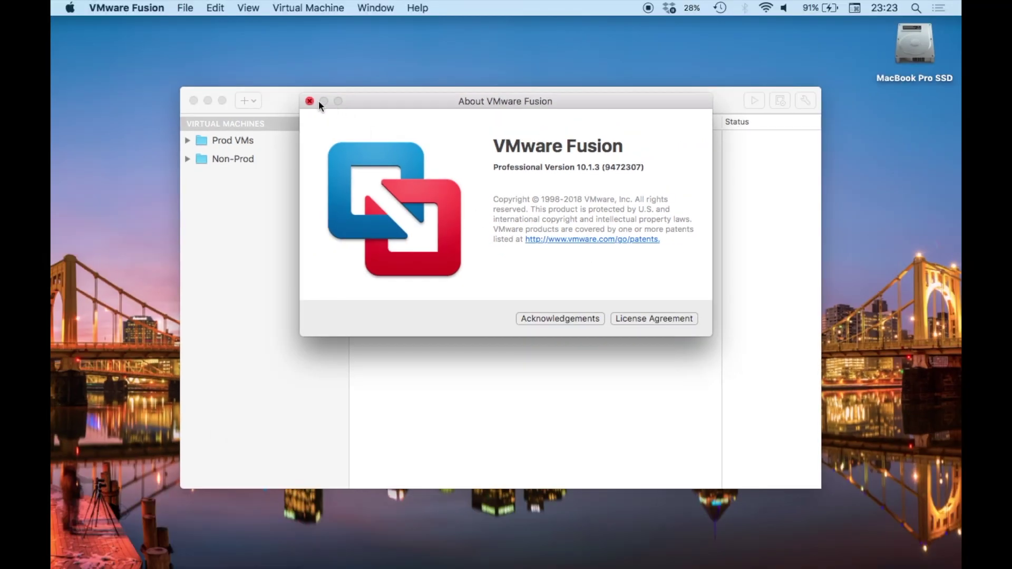
click(310, 100)
Step: Start a new custom virtual machine with Windows Server 2012 as the operating system and UEFI as the boot firmware, without UEFI Secure Boot
click(256, 101)
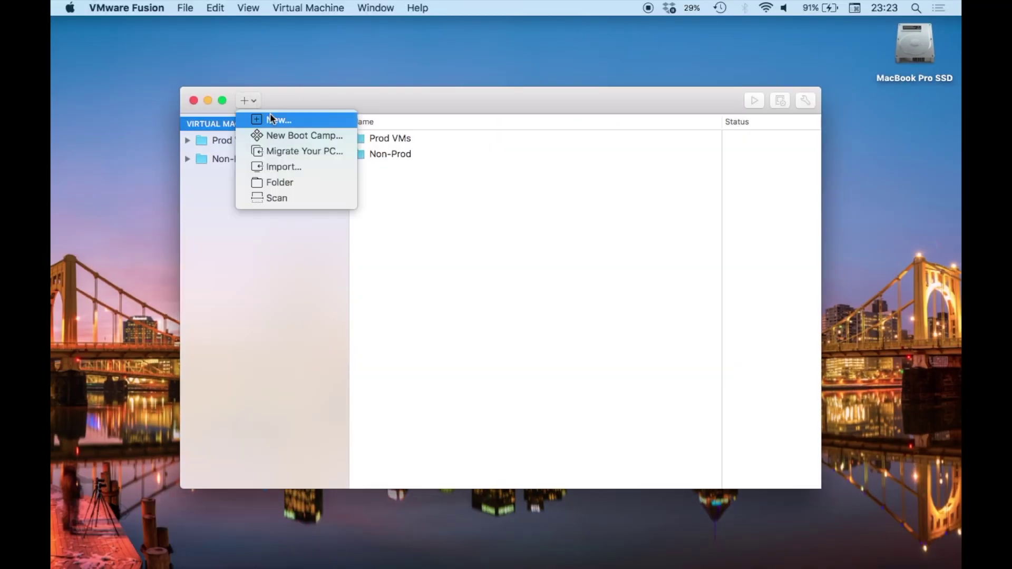
click(271, 117)
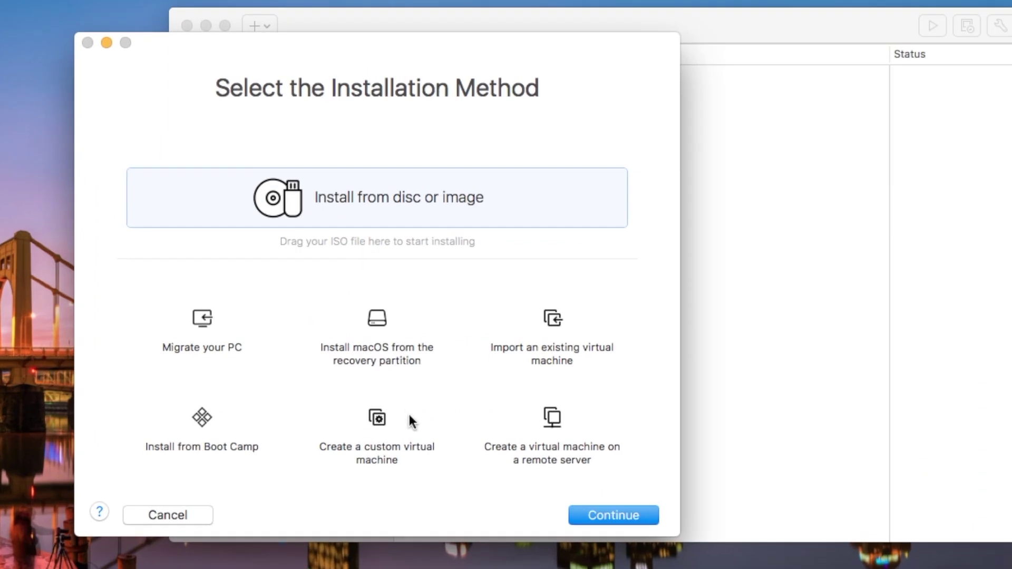
click(334, 396)
click(594, 515)
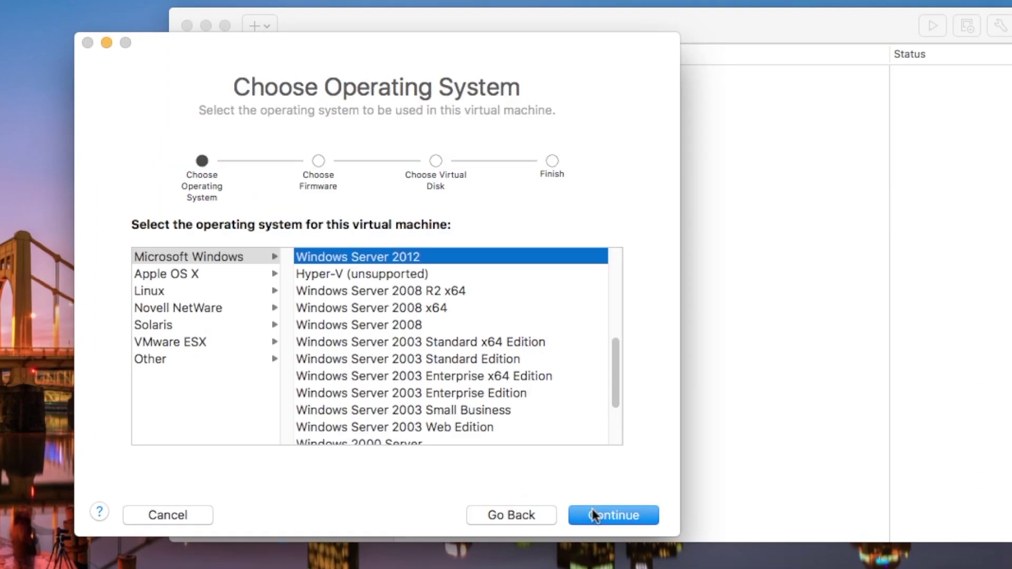
click(610, 513)
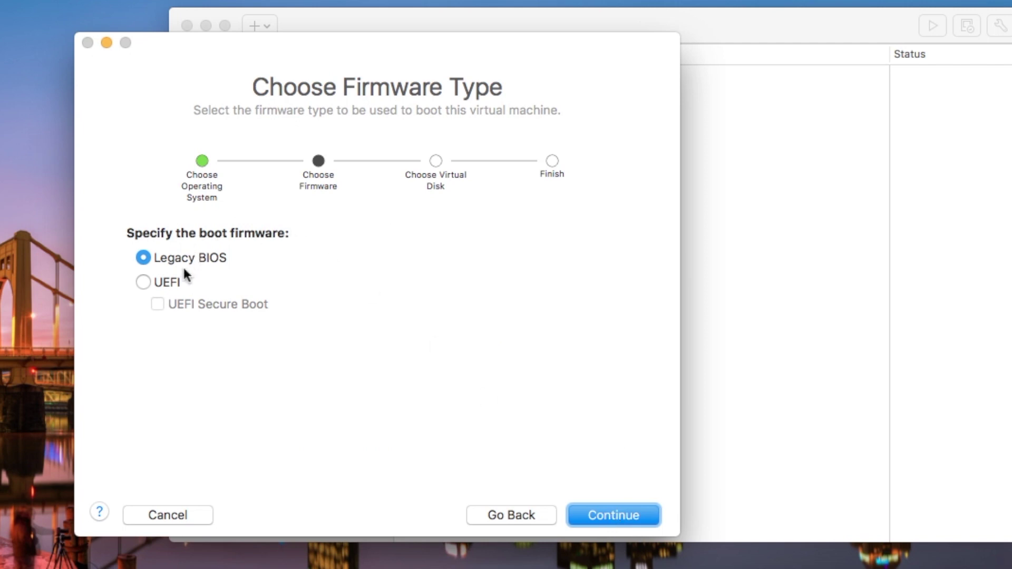
click(176, 284)
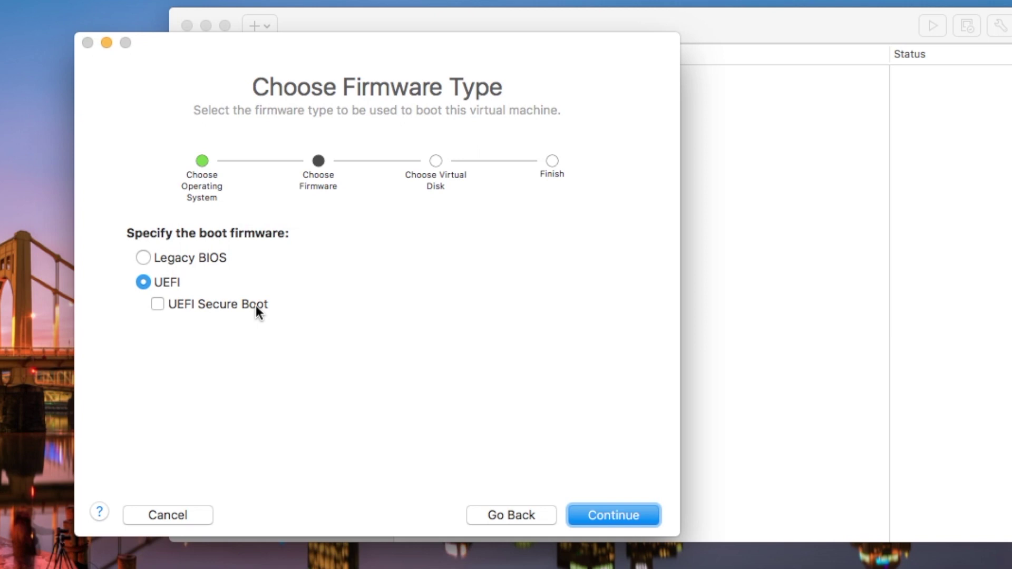
click(599, 511)
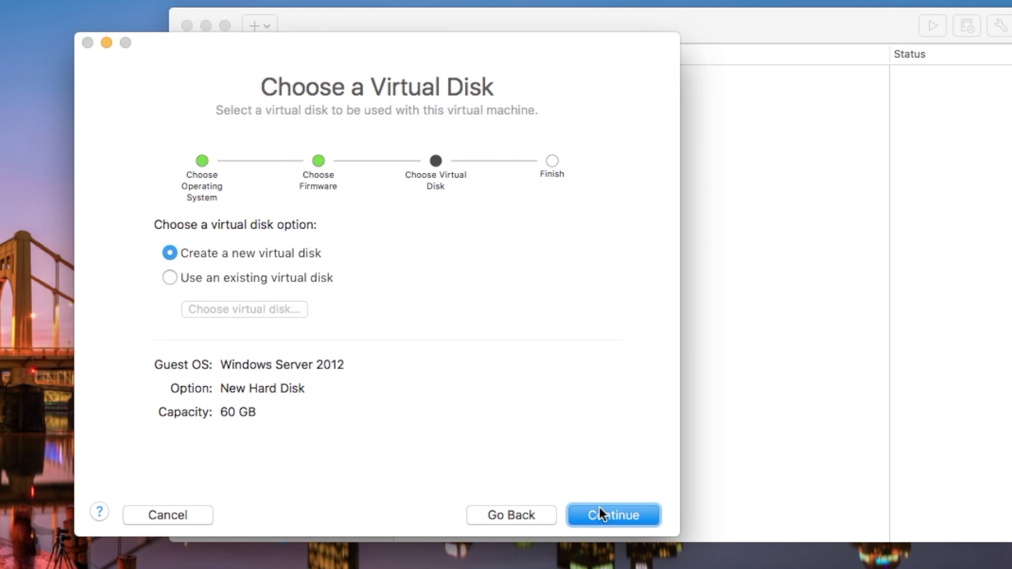
Step: Give the virtual machine a new 60 GB virtual disk and save it as Windows Server 2012 in the Virtual Machines folder
click(599, 508)
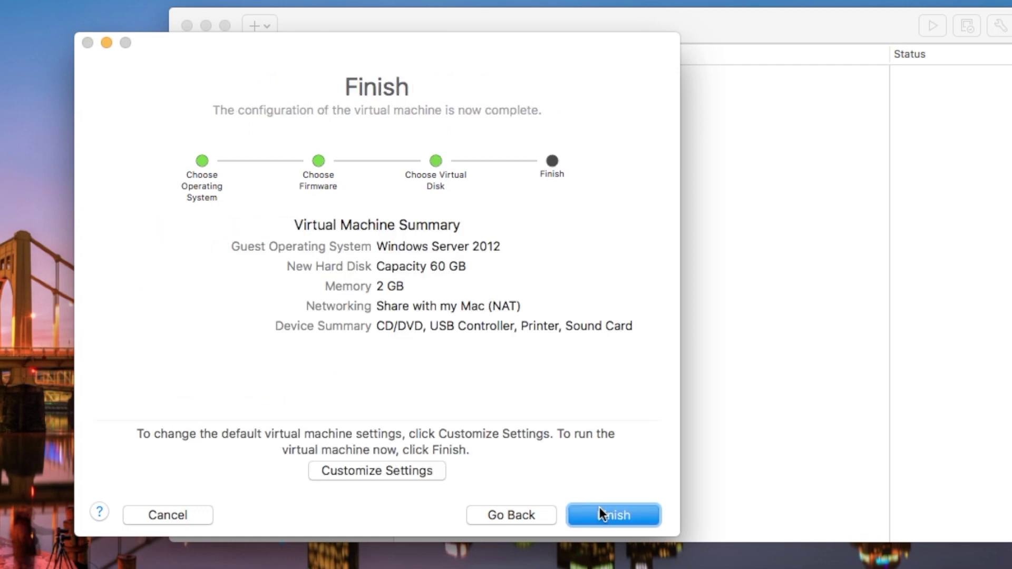
click(599, 507)
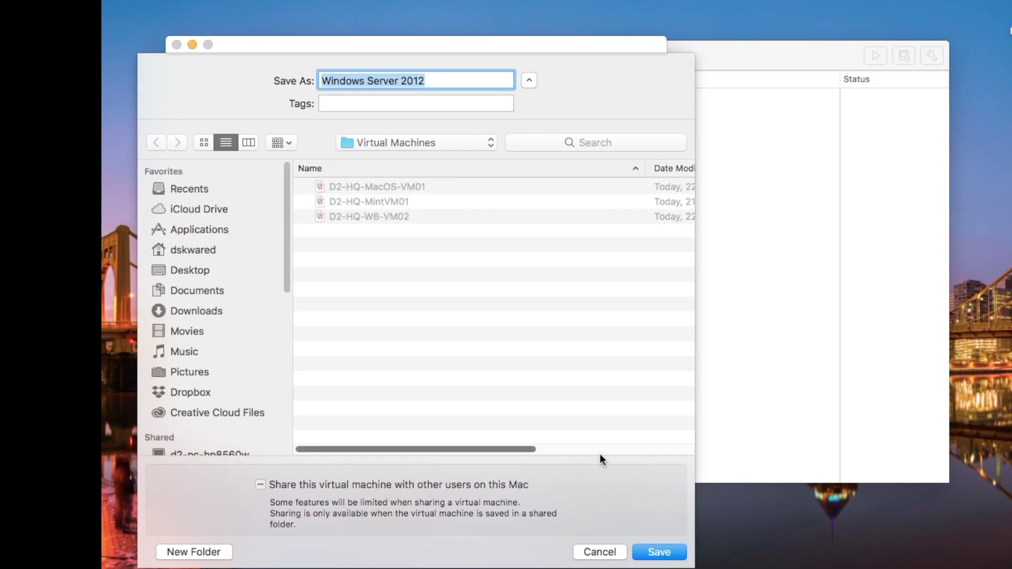
click(648, 552)
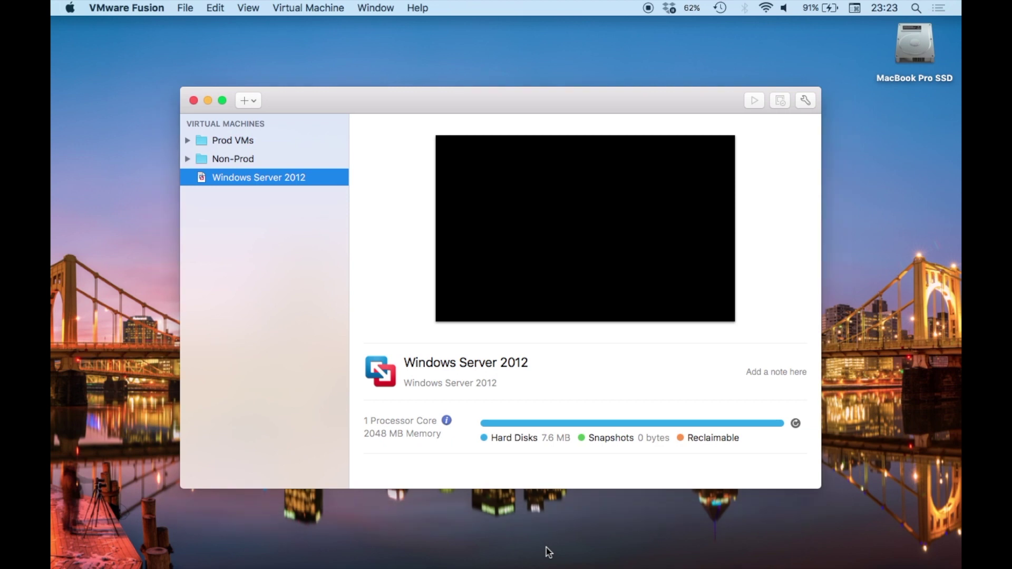